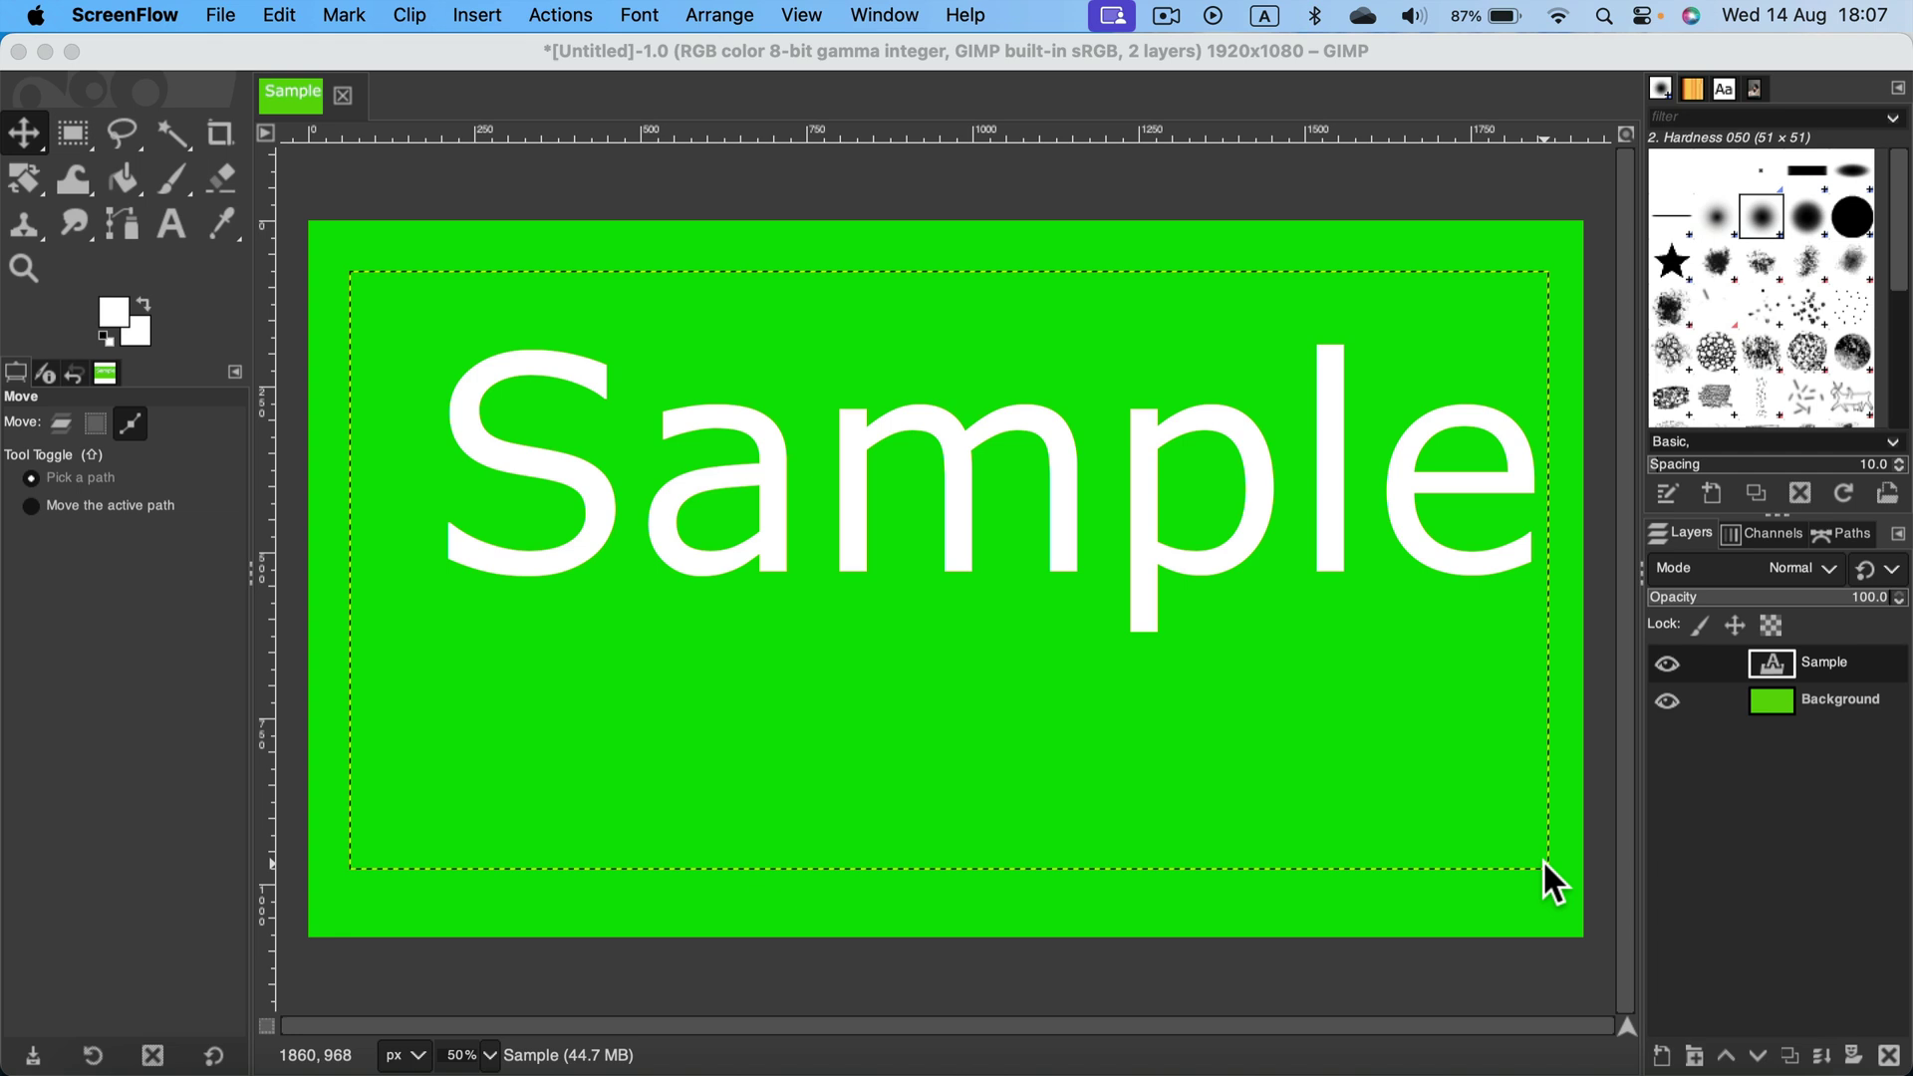
# Use Alpha to Selection on the Sample text layer to select the letter shapes.
pyautogui.click(1832, 660)
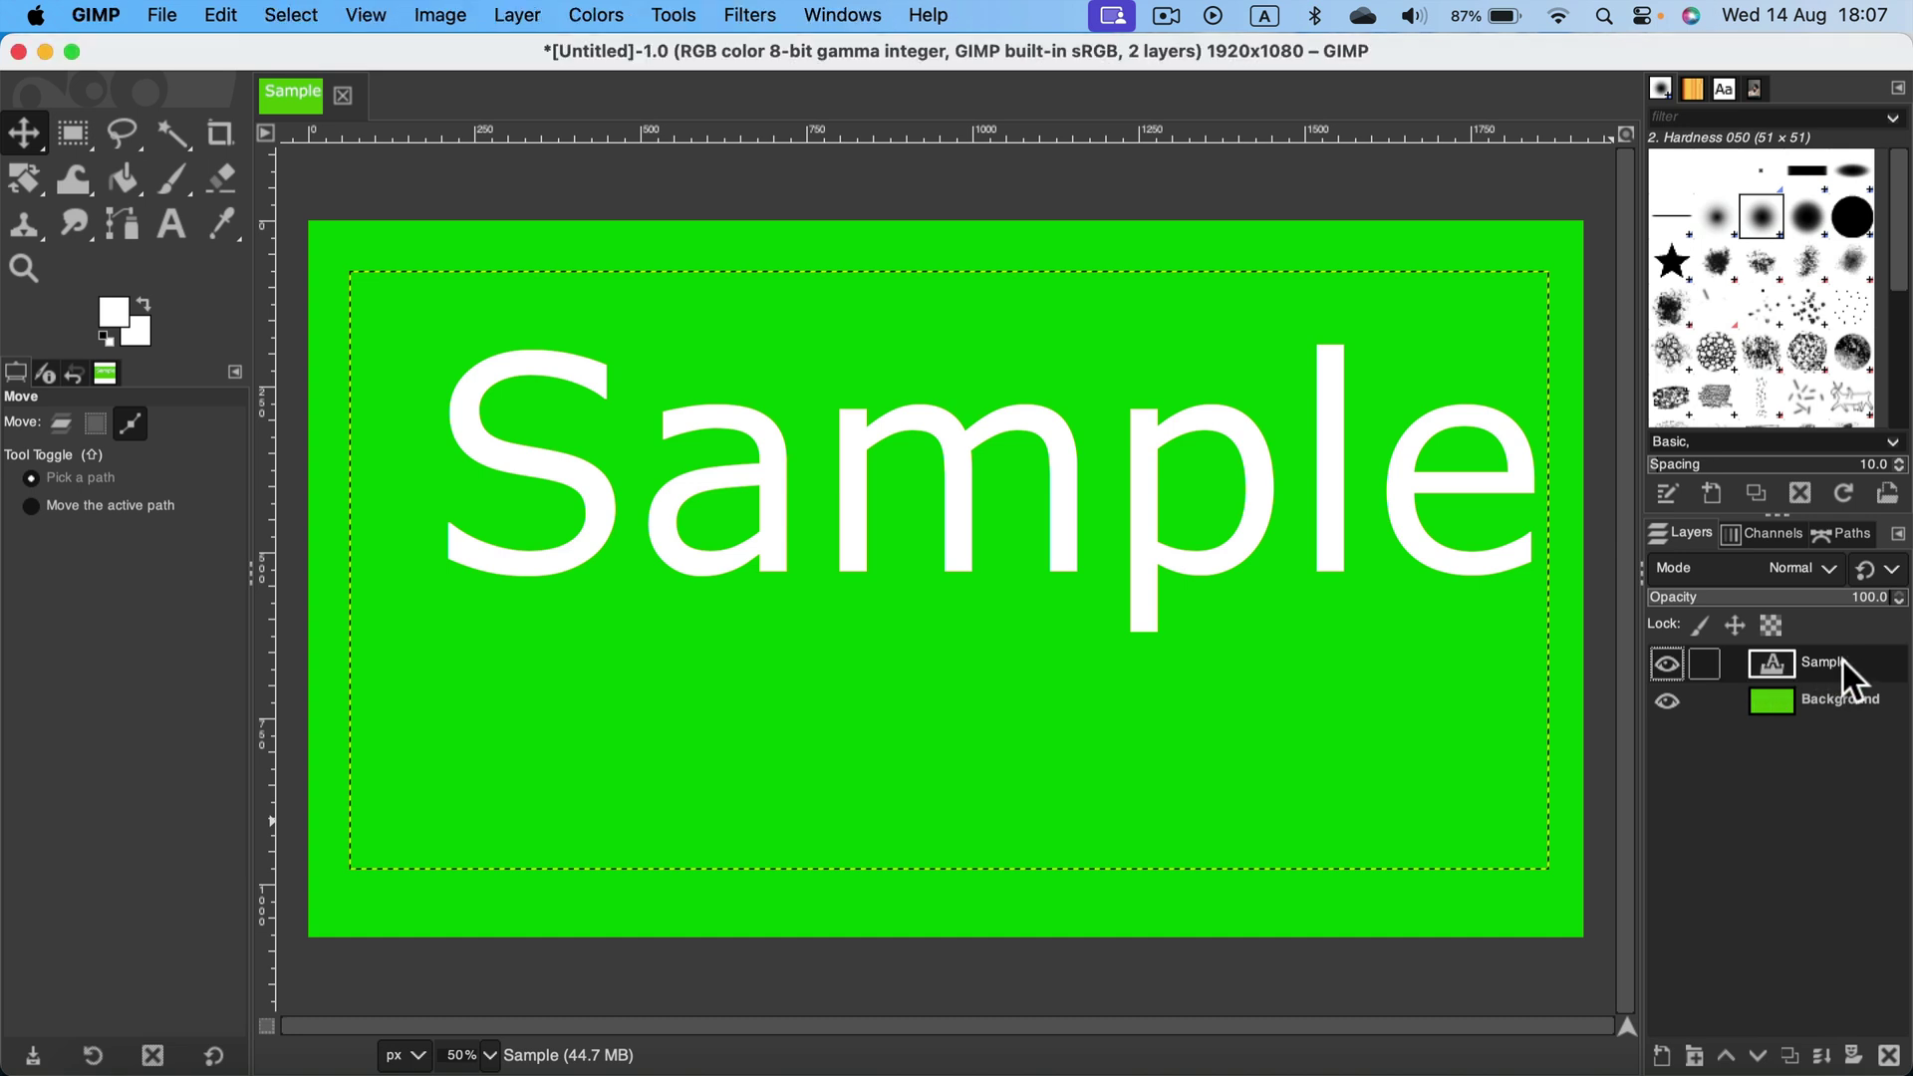
pyautogui.rightClick(1845, 667)
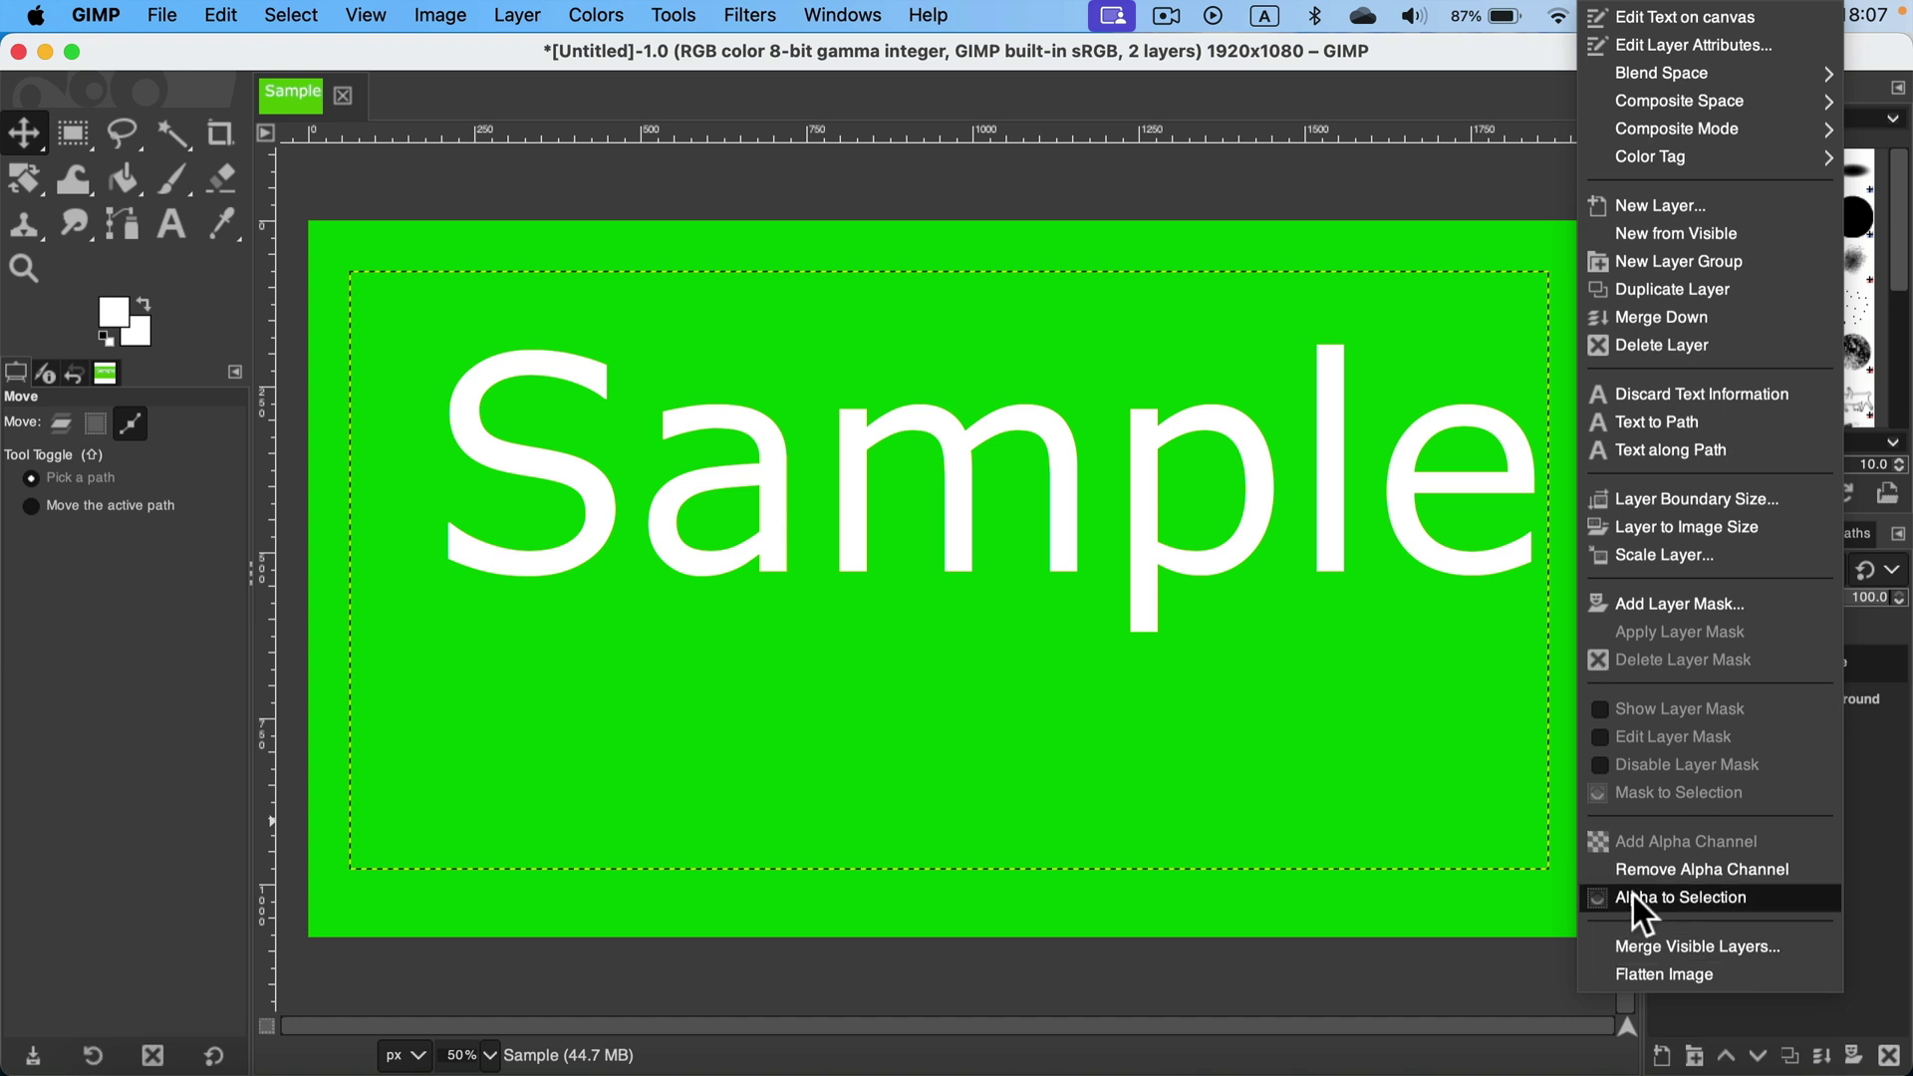
pyautogui.click(1670, 896)
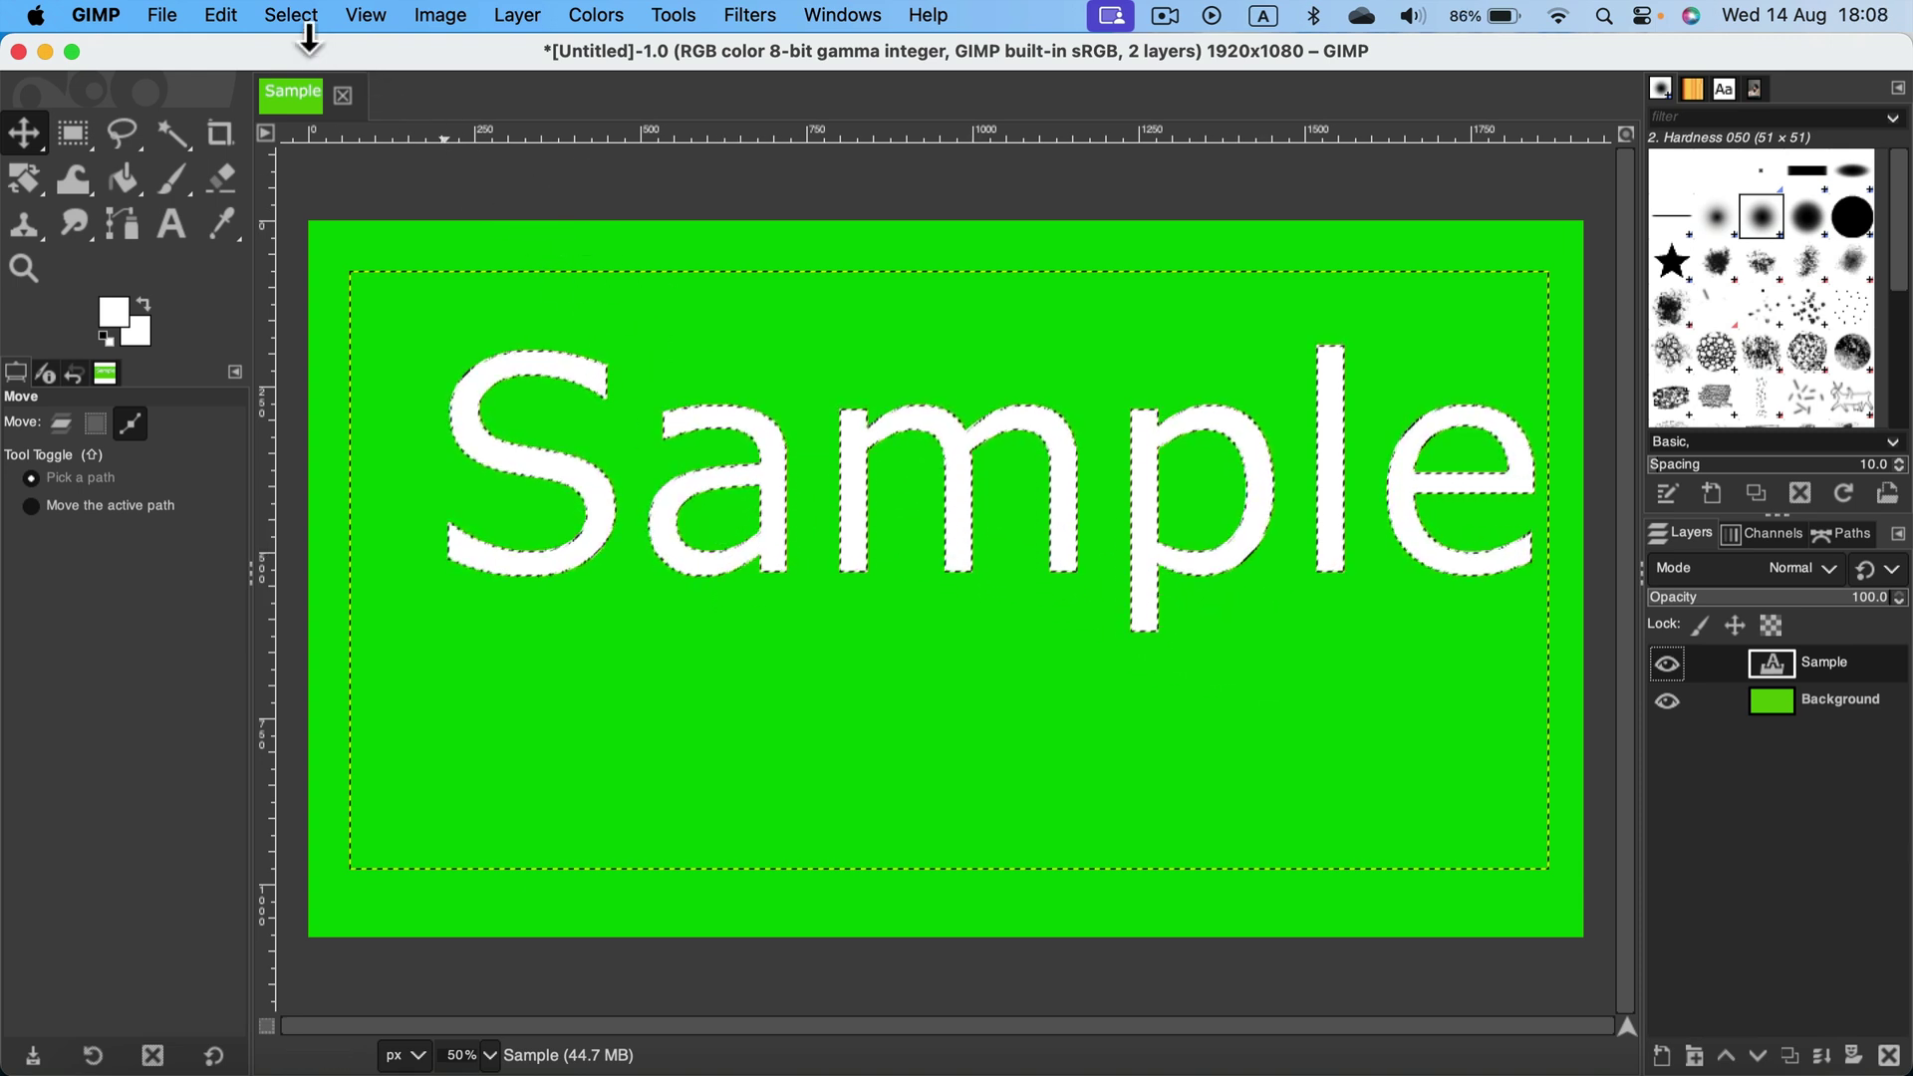
# Grow the Sample letter selection outward by 10 px with Select > Grow.
pyautogui.click(292, 13)
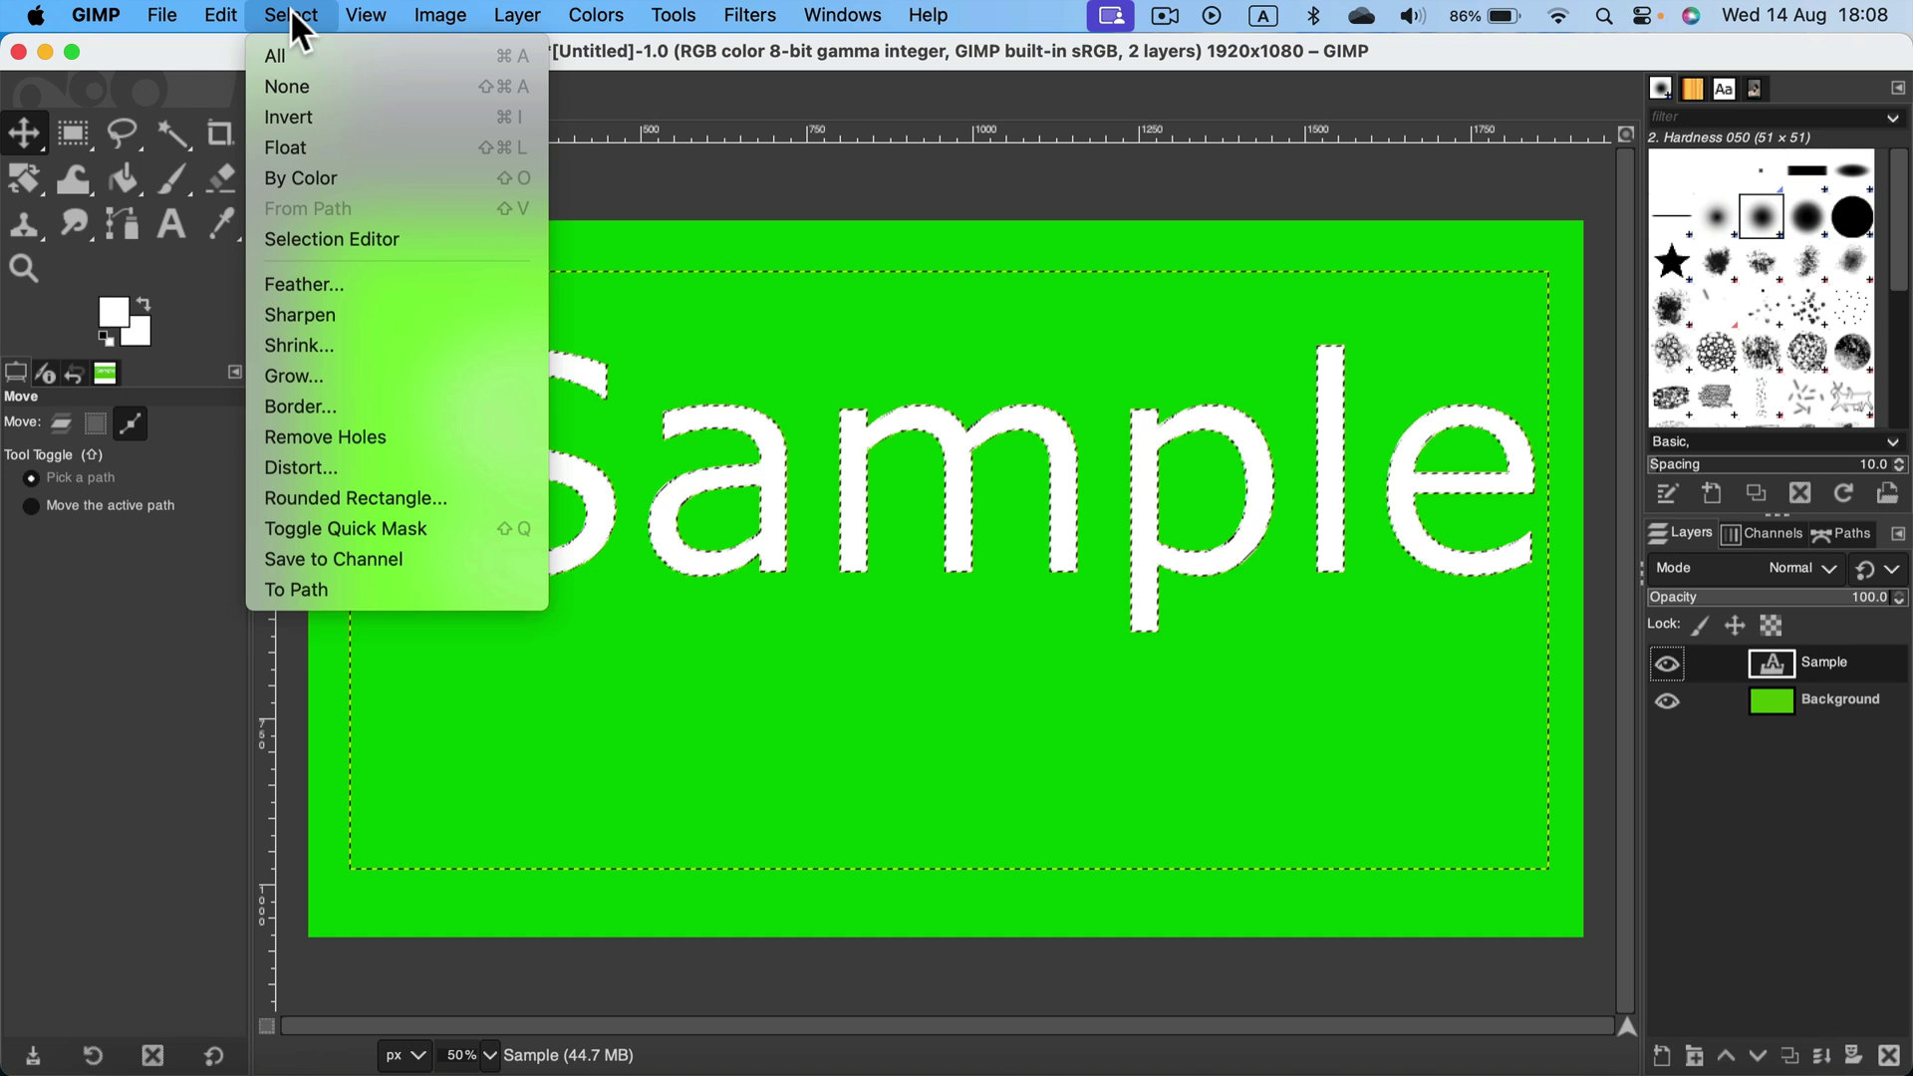
pyautogui.click(324, 368)
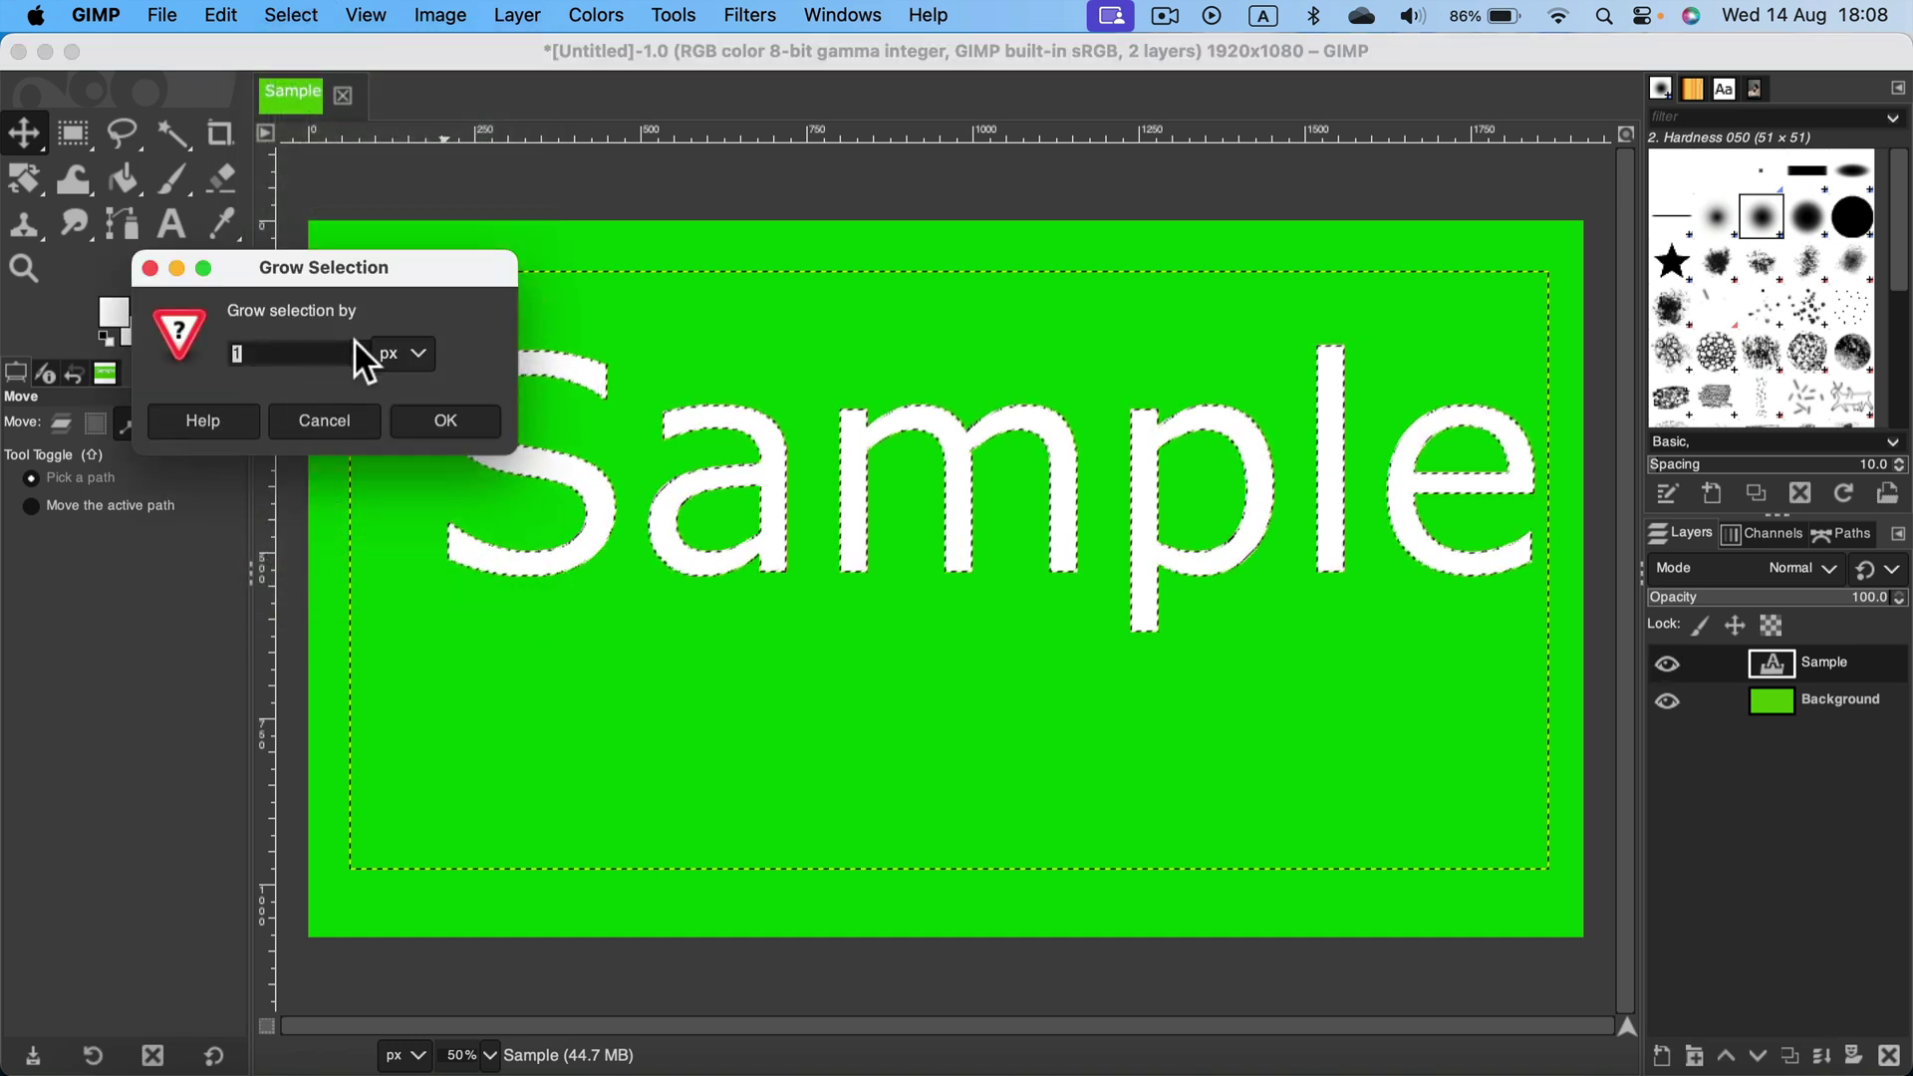
pyautogui.write('3')
pyautogui.press('BackSpace')
pyautogui.write('7')
pyautogui.press('BackSpace')
pyautogui.write('10')
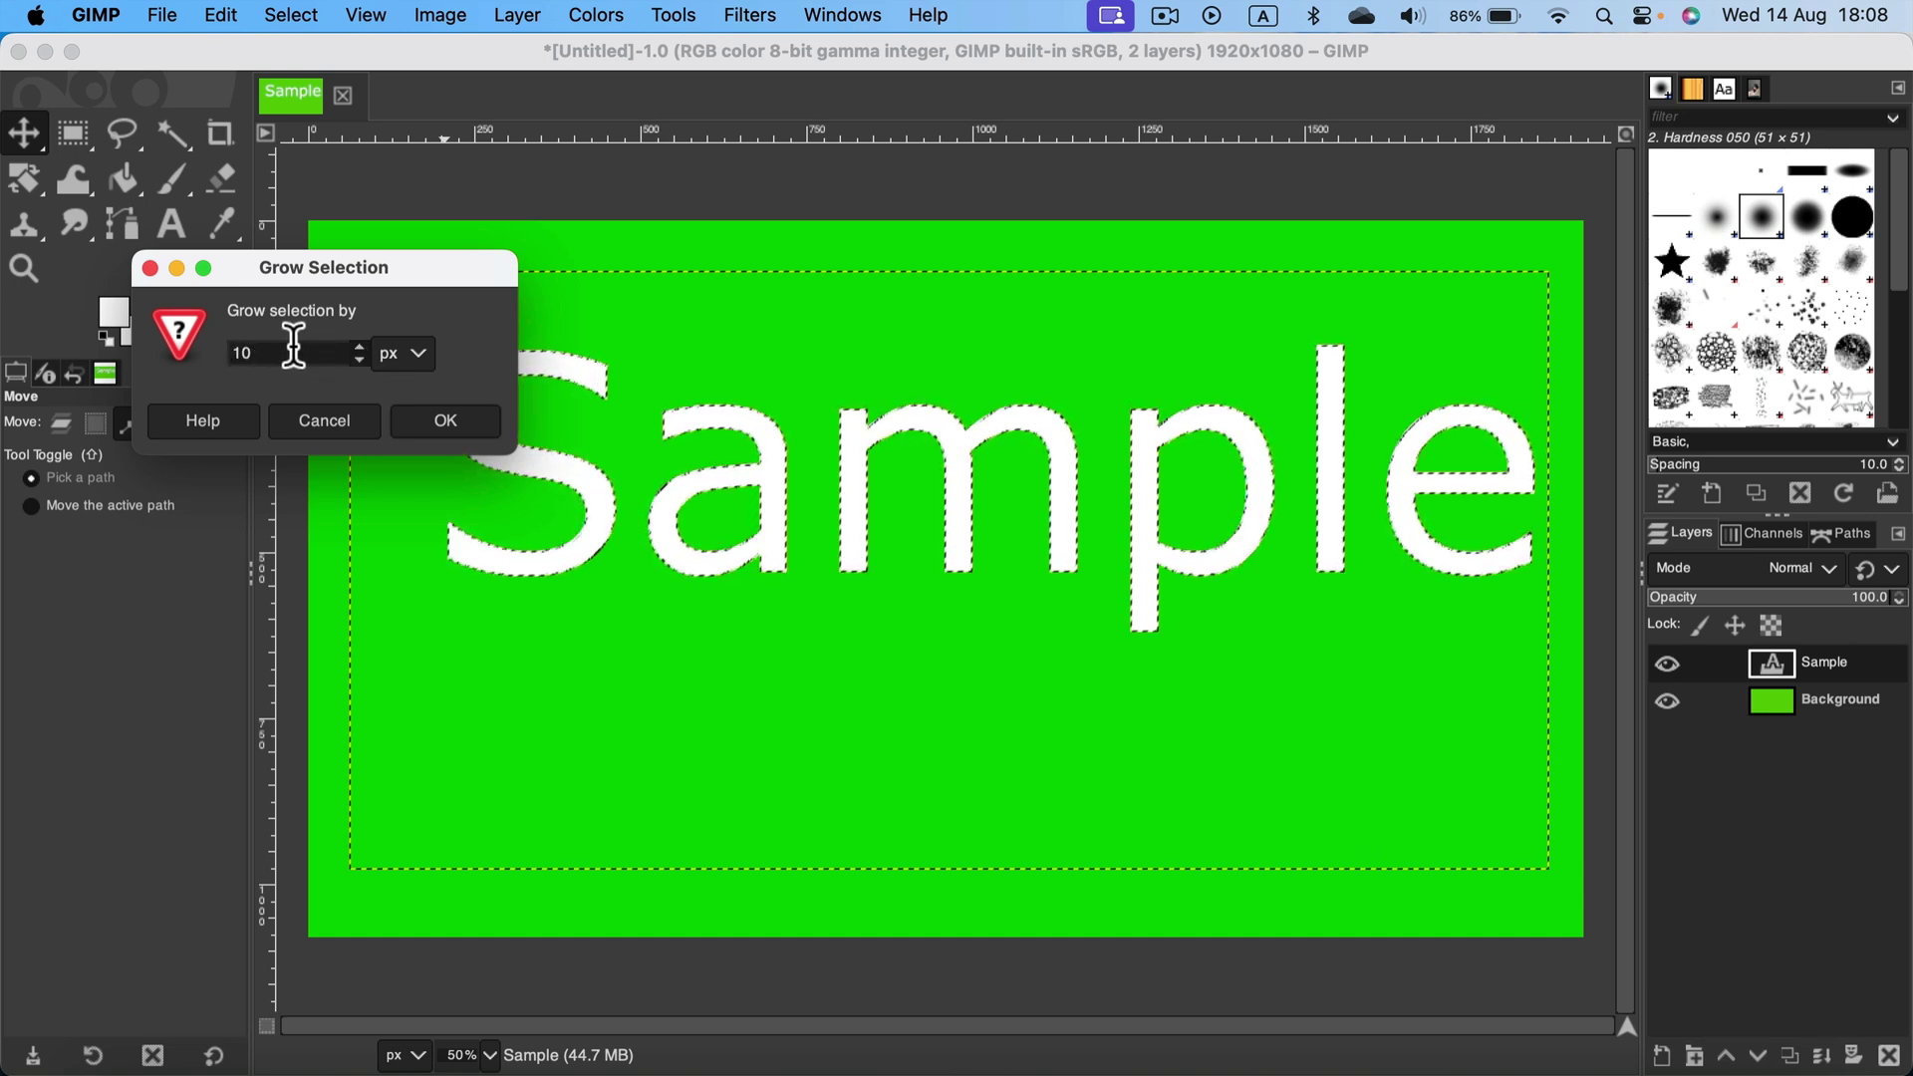
pyautogui.click(426, 406)
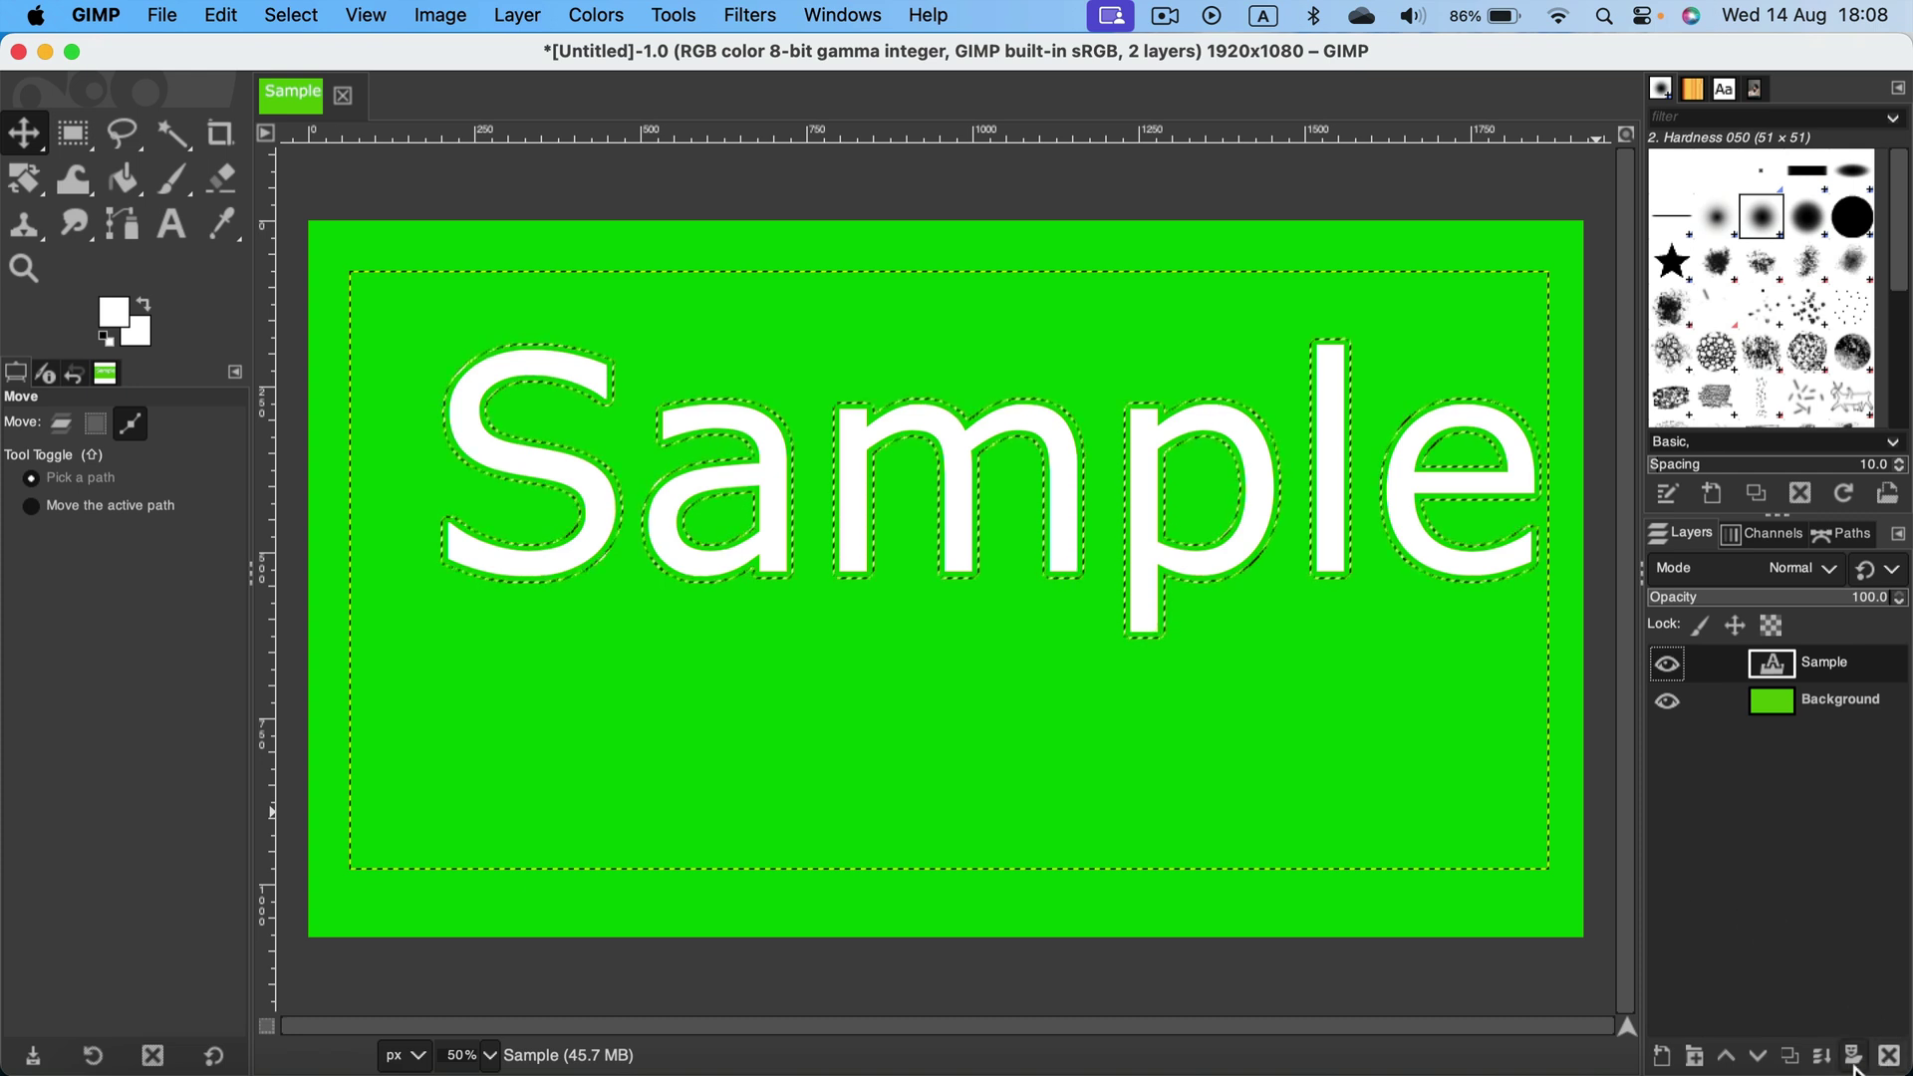
# Add a new transparent layer above Sample and bucket-fill the grown selection with near-black.
pyautogui.keyDown('shift'); pyautogui.click(1662, 1057); pyautogui.keyUp('shift')
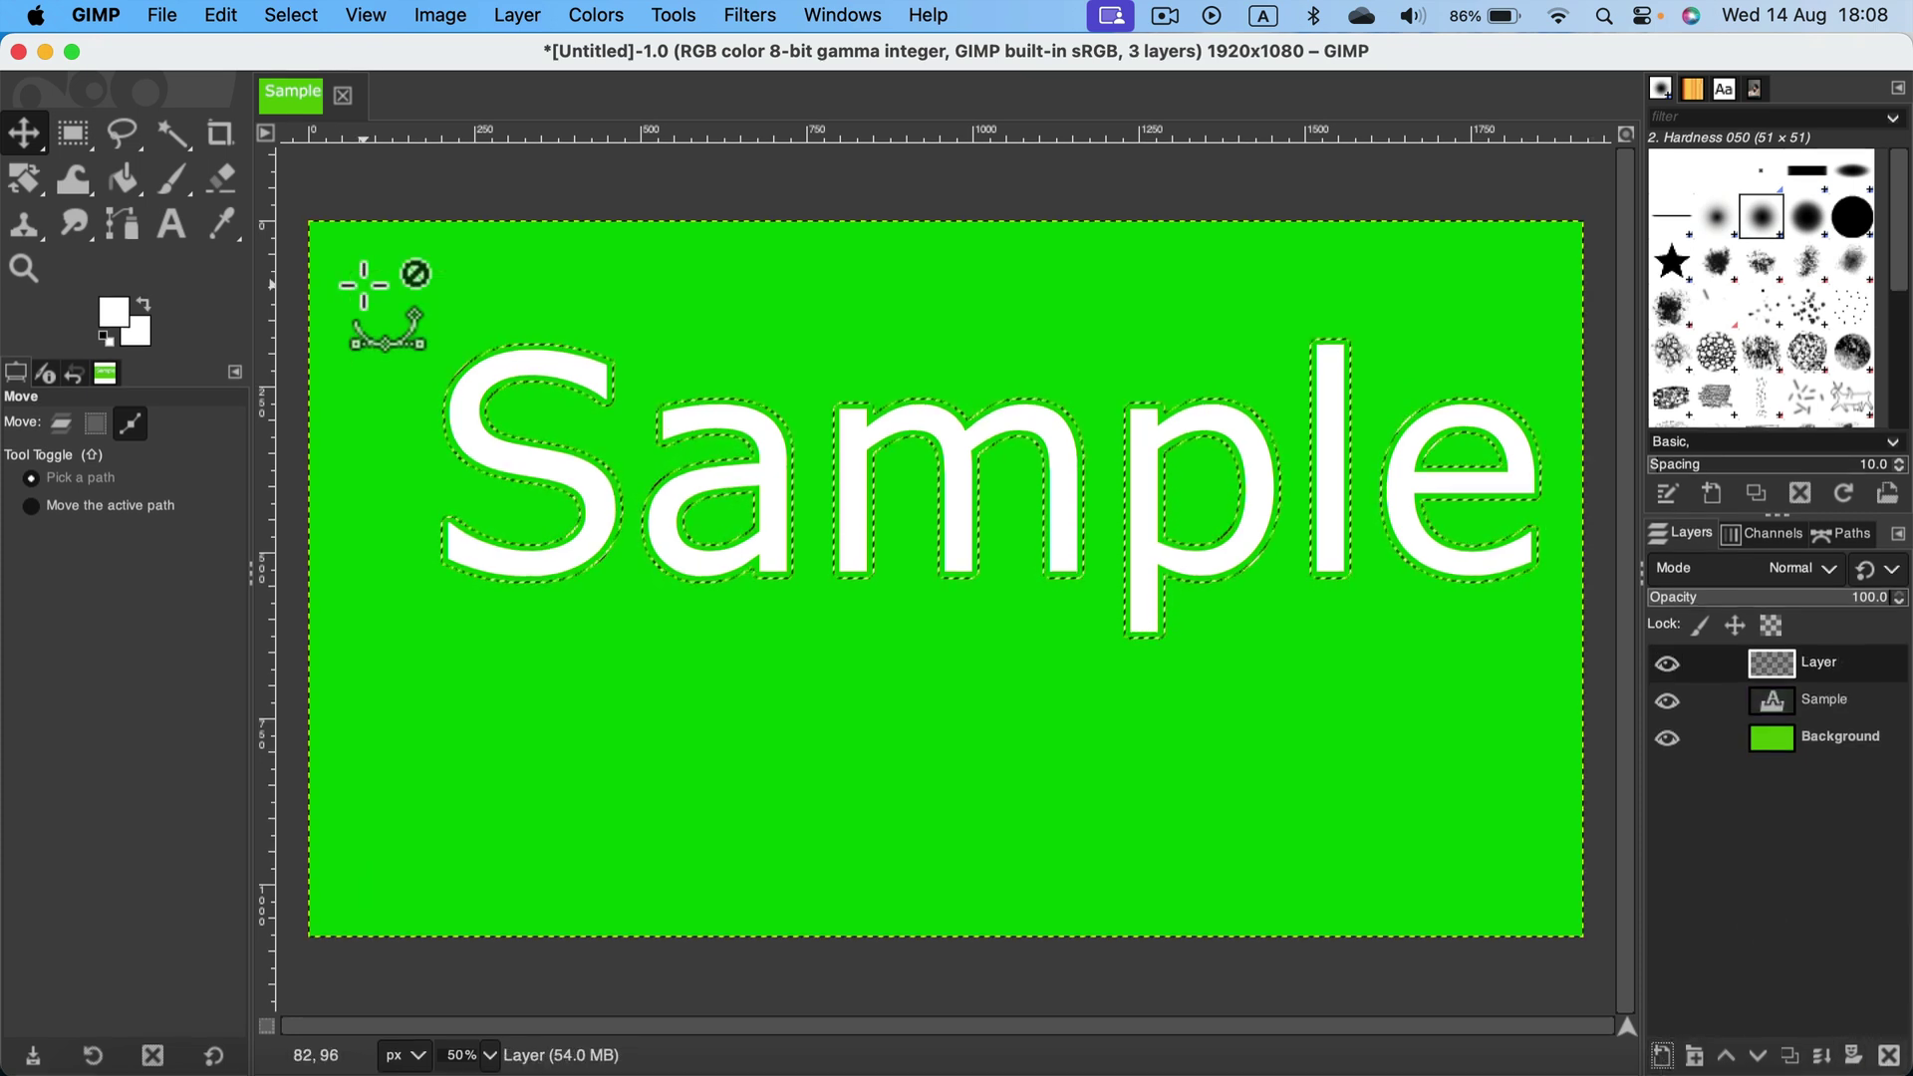
pyautogui.click(129, 169)
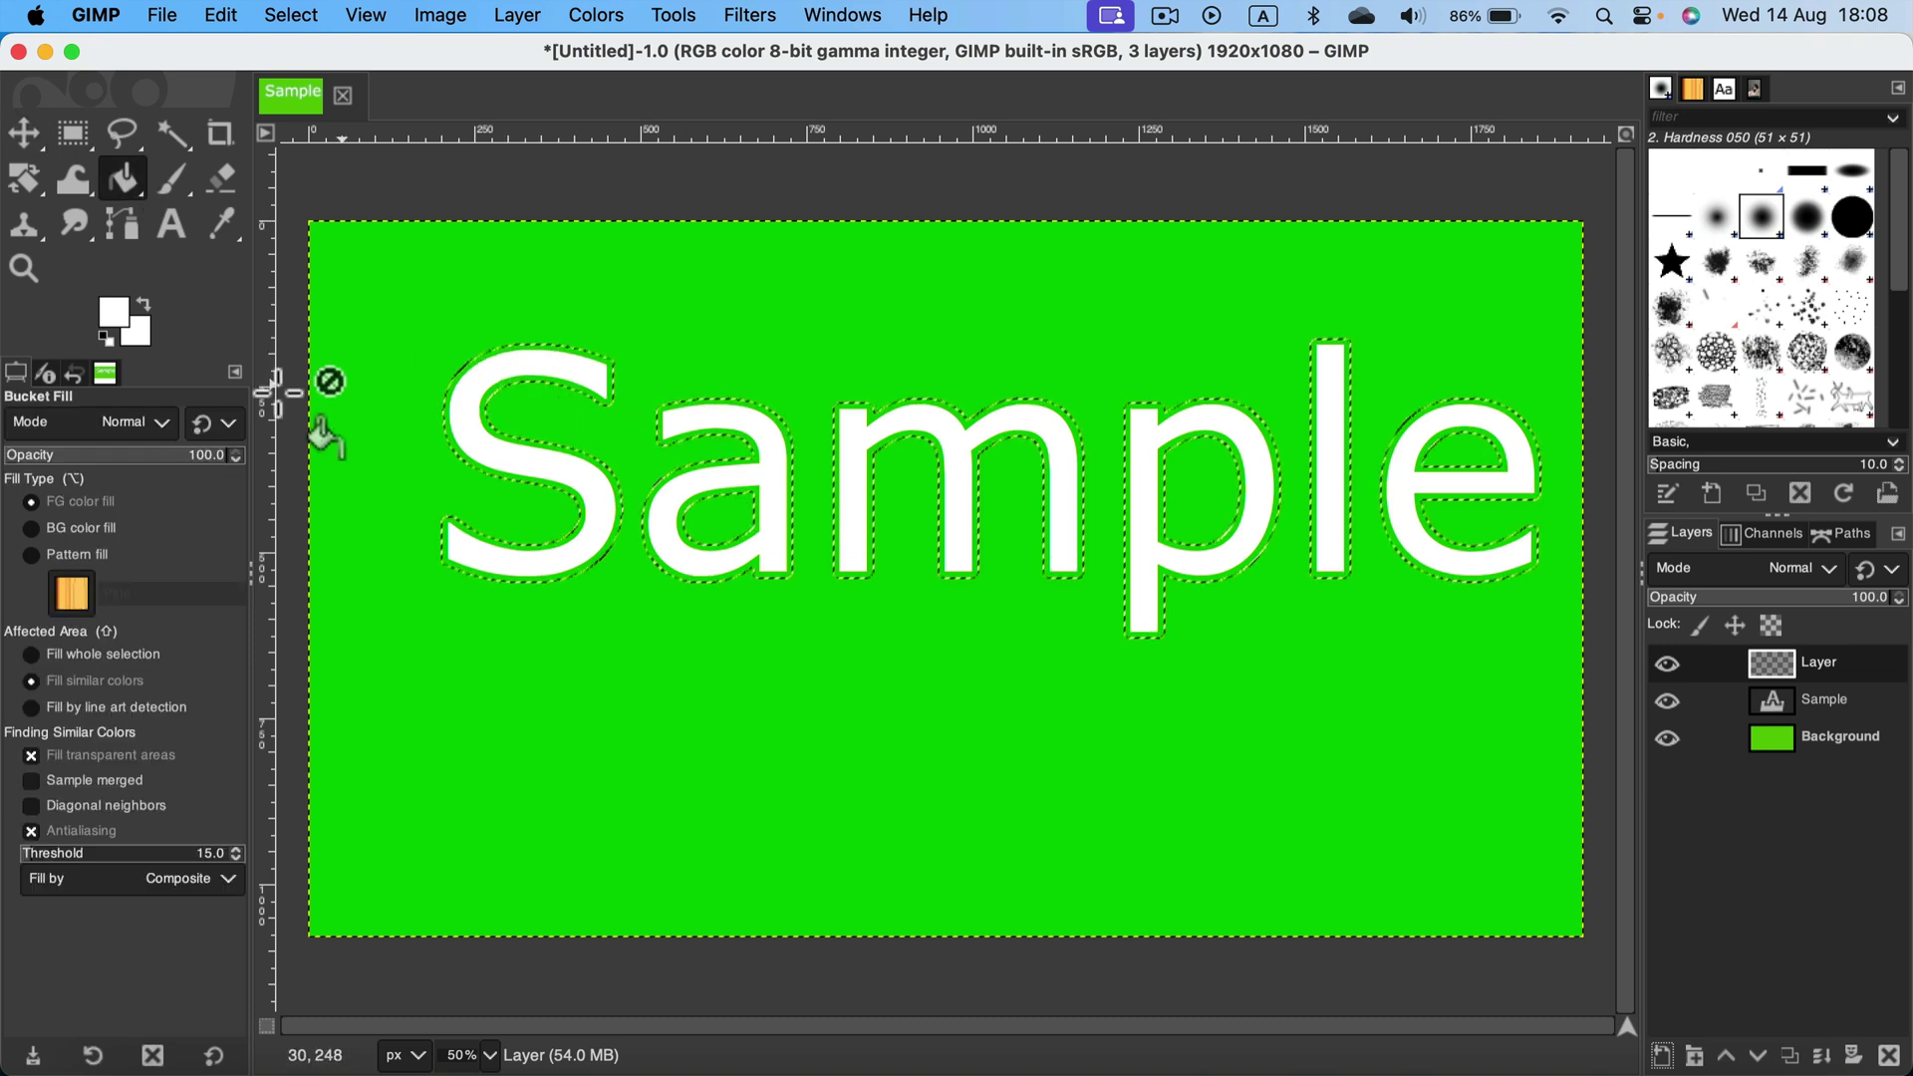
pyautogui.click(111, 311)
pyautogui.click(19, 334)
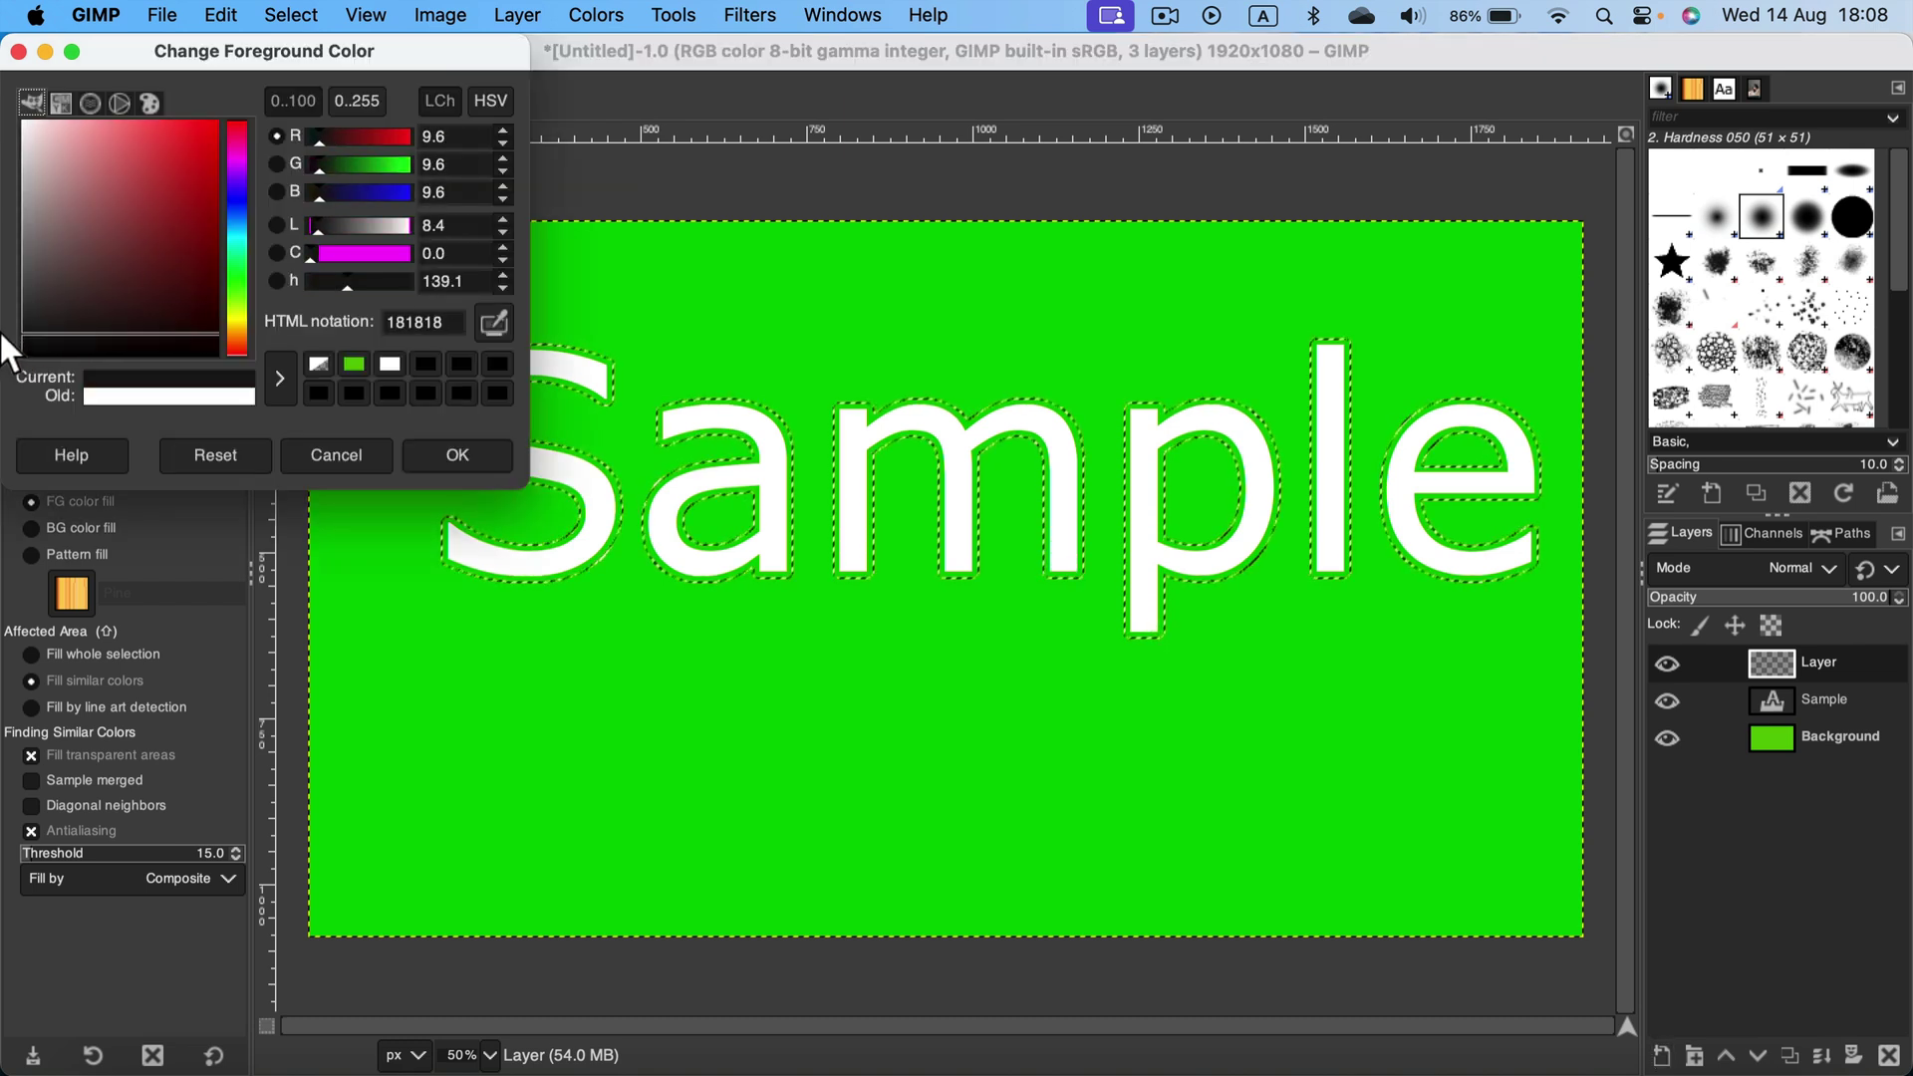
pyautogui.moveTo(19, 337); pyautogui.dragTo(19, 333)
pyautogui.click(450, 456)
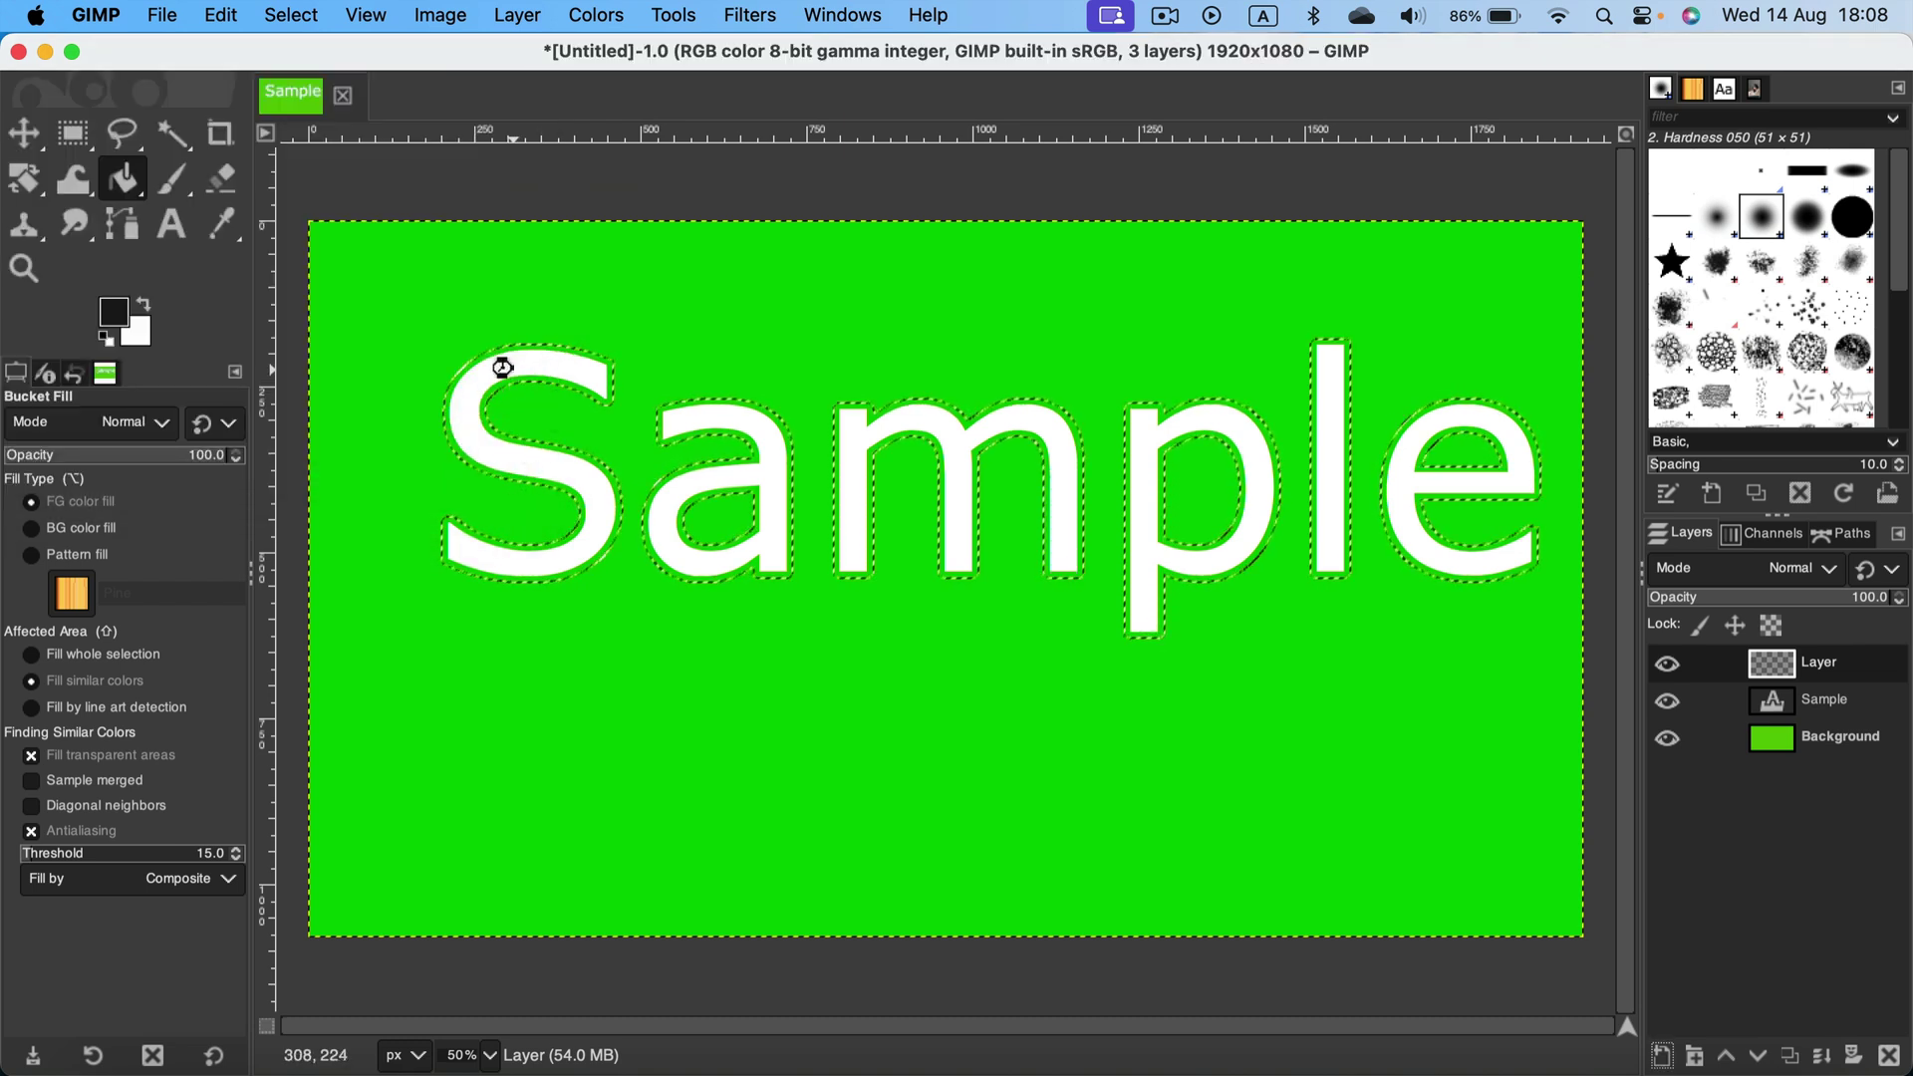
pyautogui.click(509, 366)
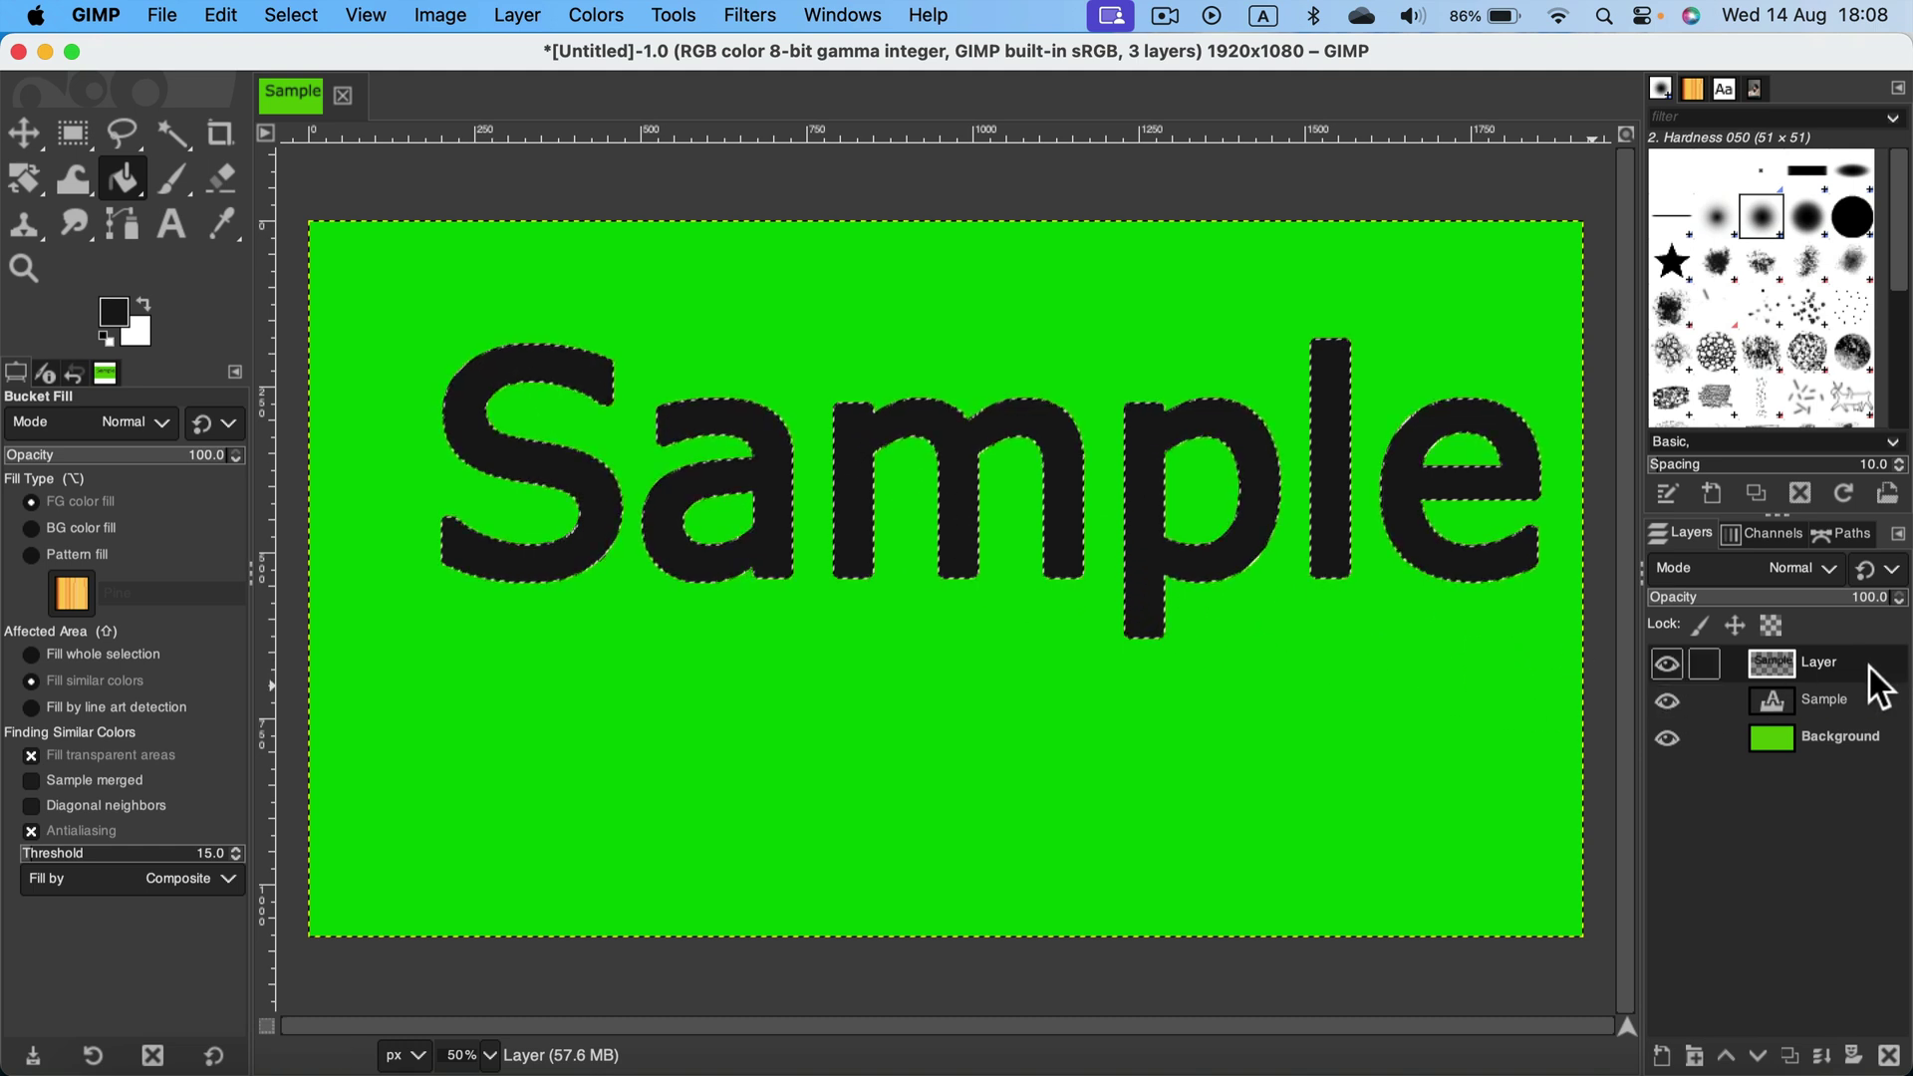
# Move the near-black layer beneath Sample and clear the selection with Select > None.
pyautogui.moveTo(1874, 664)
pyautogui.mouseDown()
pyautogui.moveTo(1831, 718)
pyautogui.moveTo(1846, 734)
pyautogui.mouseUp()
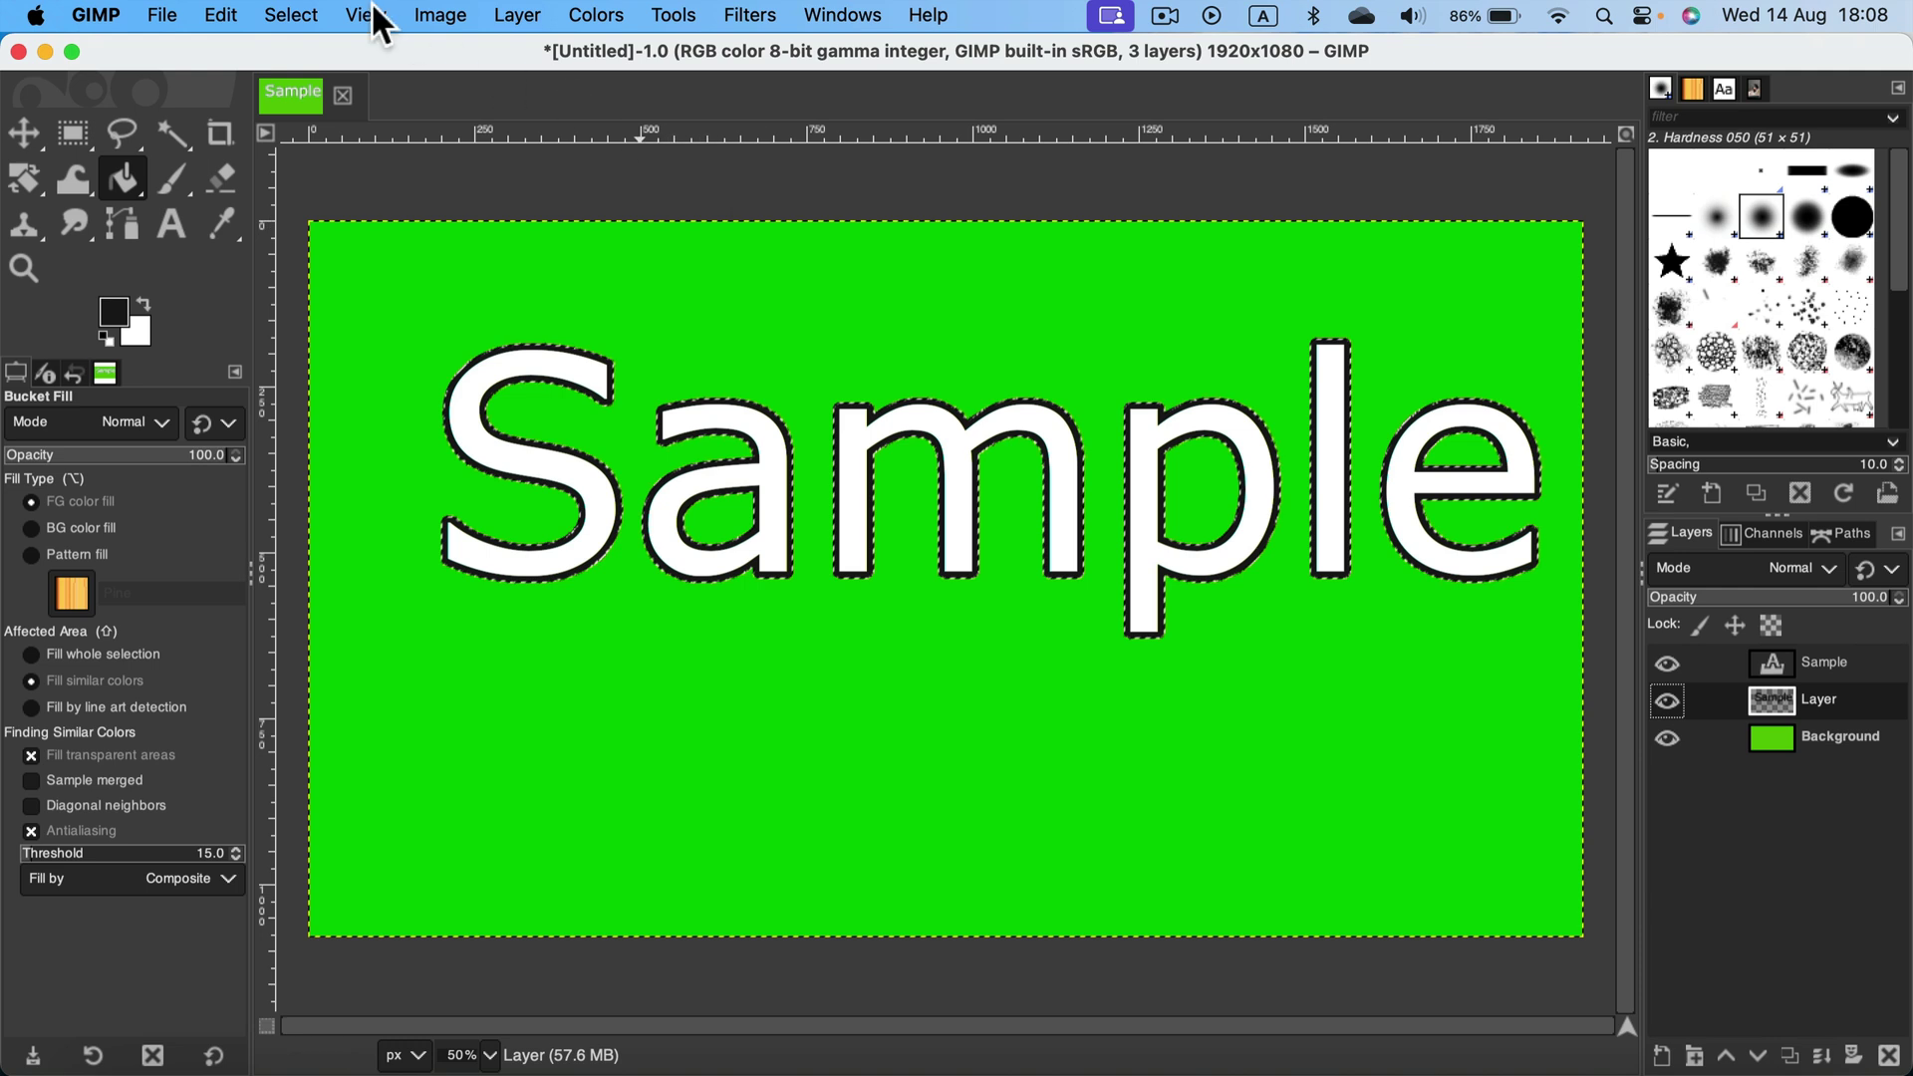
pyautogui.click(291, 16)
pyautogui.click(295, 87)
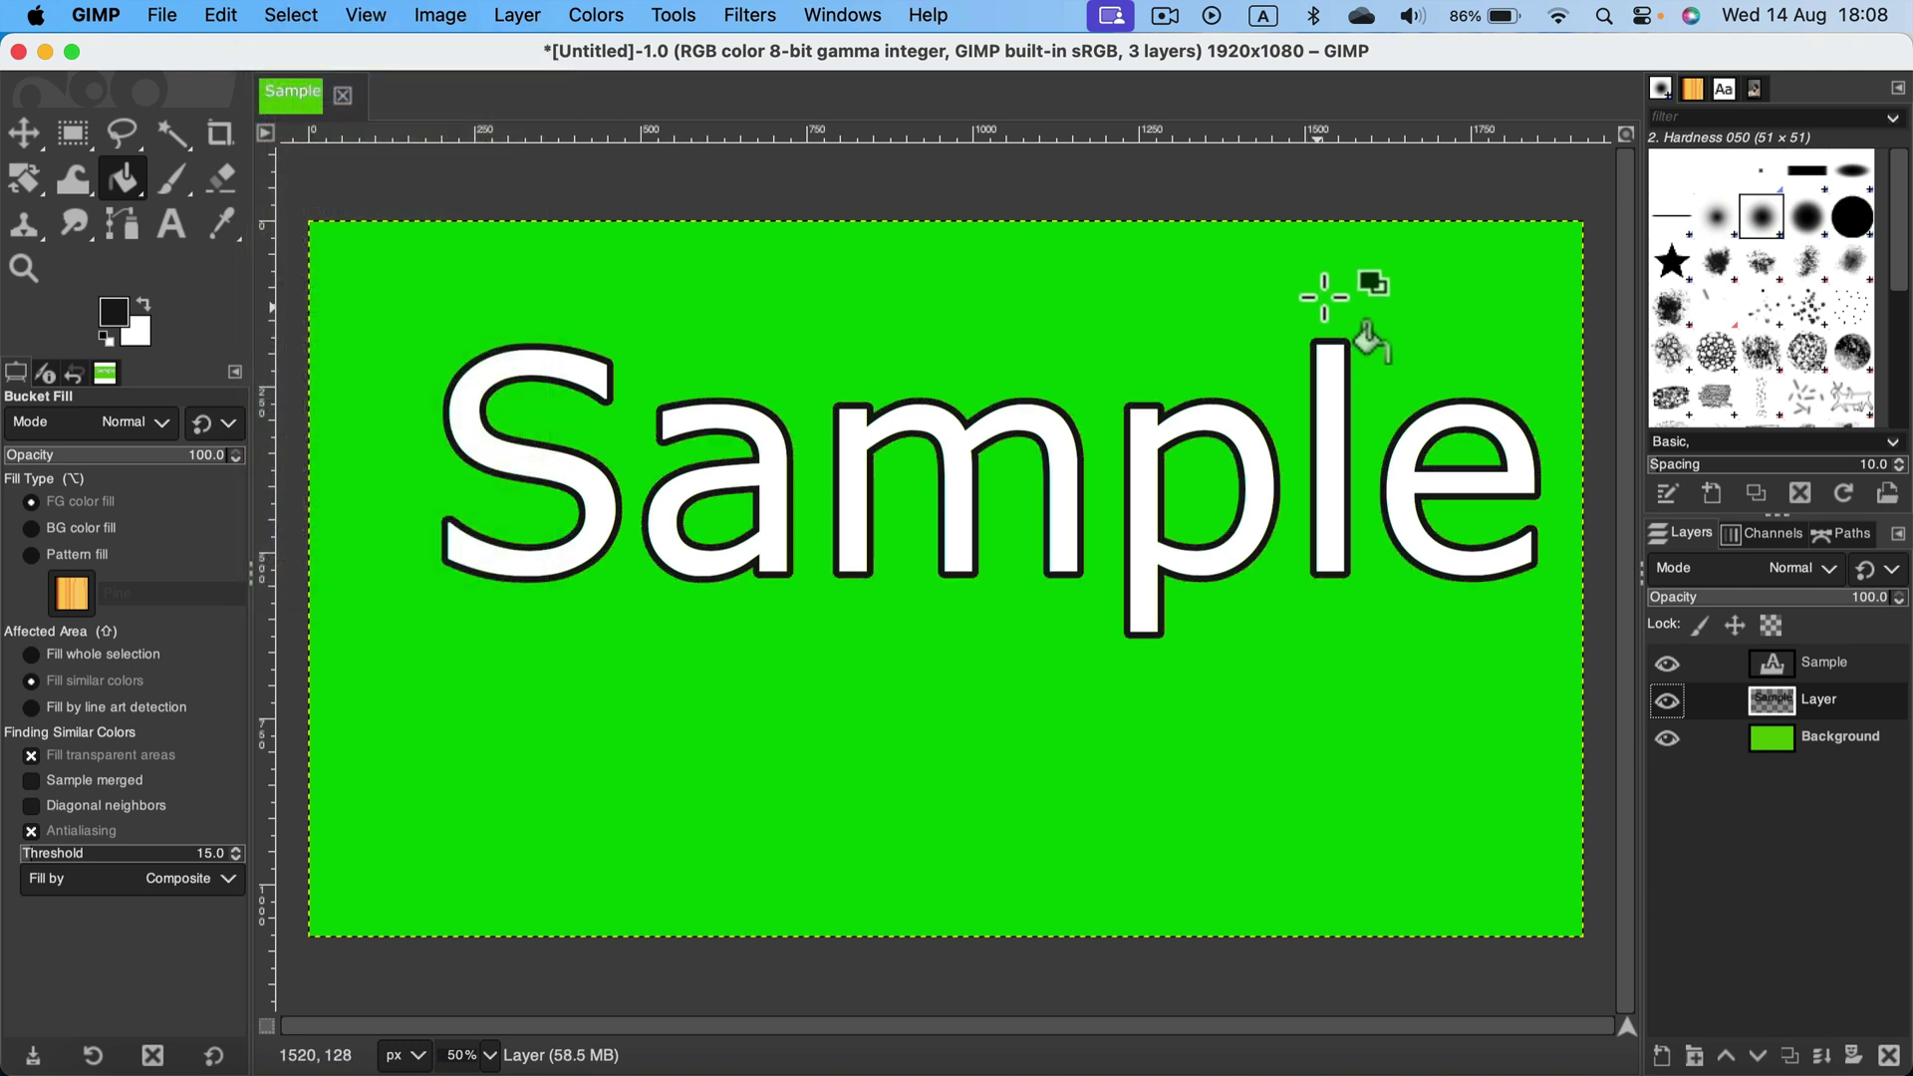